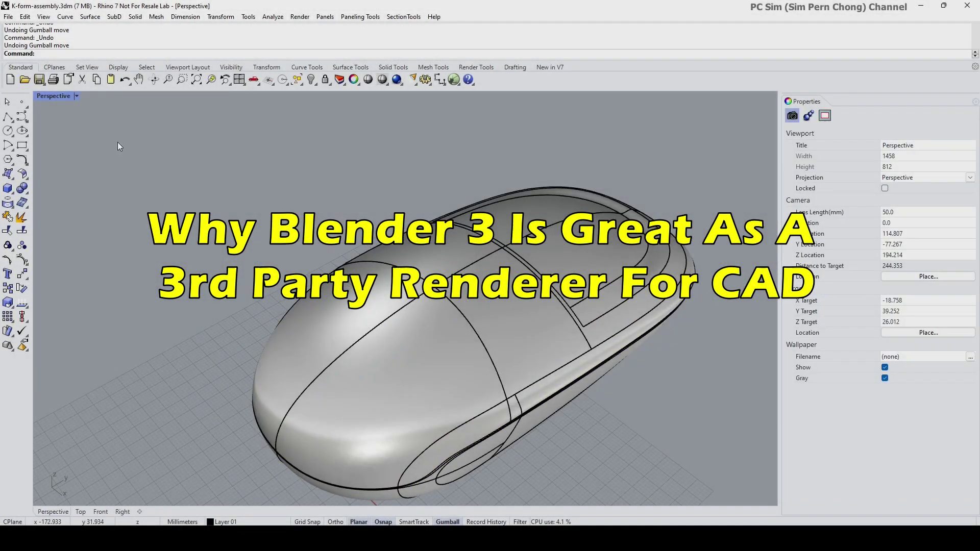
Set Rhino's Perspective viewport display mode to Rendered.
{"action": "left_click", "coordinate": [53, 96]}
{"action": "left_click", "coordinate": [62, 151]}
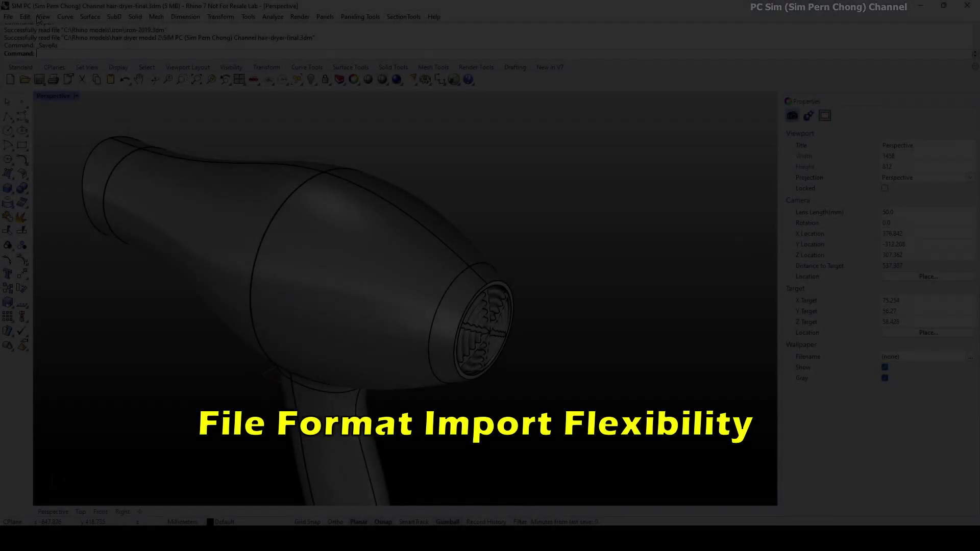
Start Save As and browse the 'Save as type' formats such as OBJ, STL and FBX.
{"action": "left_click", "coordinate": [8, 17]}
{"action": "left_click", "coordinate": [30, 101]}
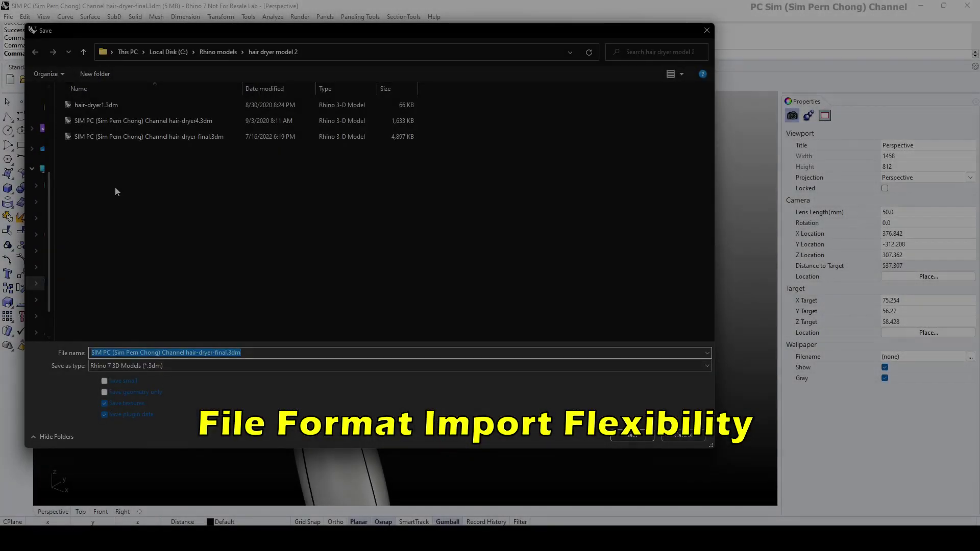
{"action": "left_click", "coordinate": [153, 365]}
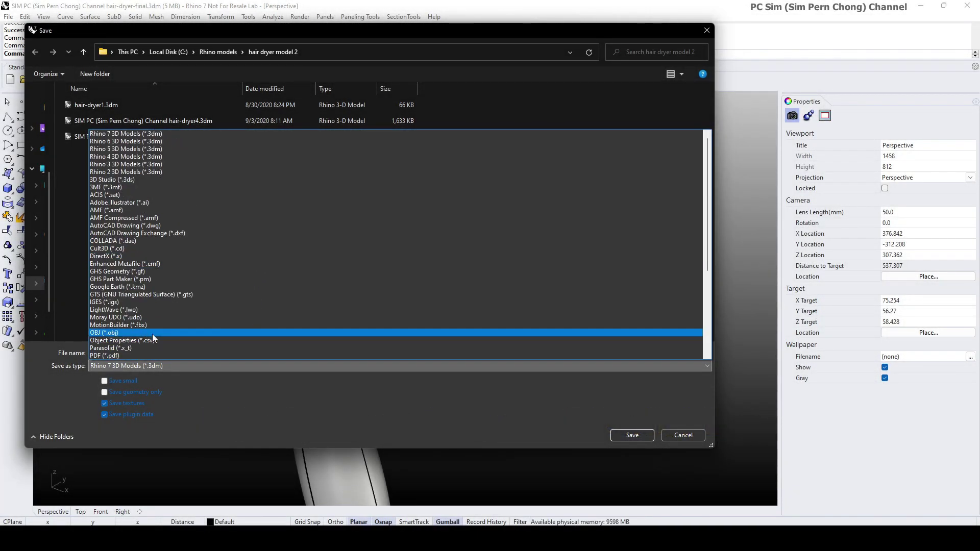
{"action": "scroll", "coordinate": [144, 335], "scroll_direction": "down", "scroll_amount": 5}
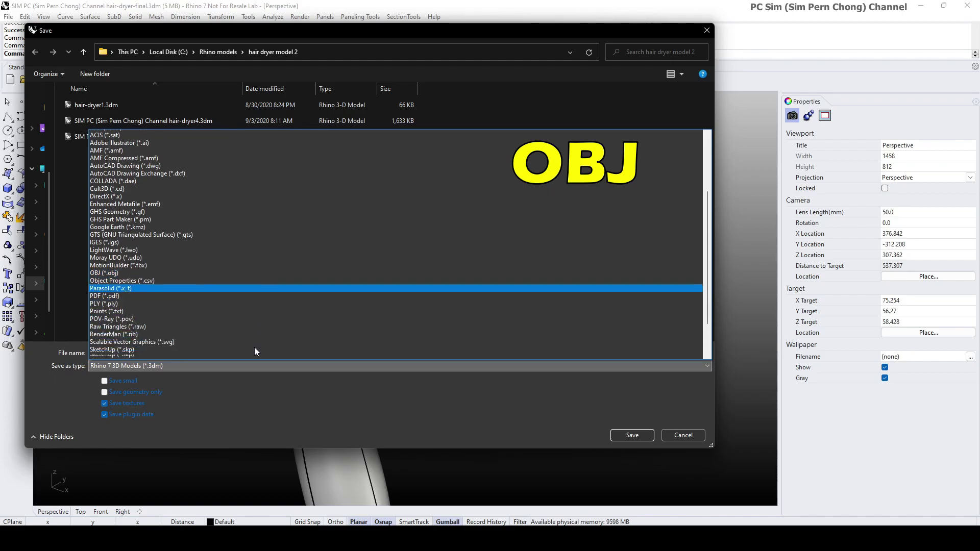
{"action": "scroll", "coordinate": [145, 326], "scroll_direction": "up", "scroll_amount": 4}
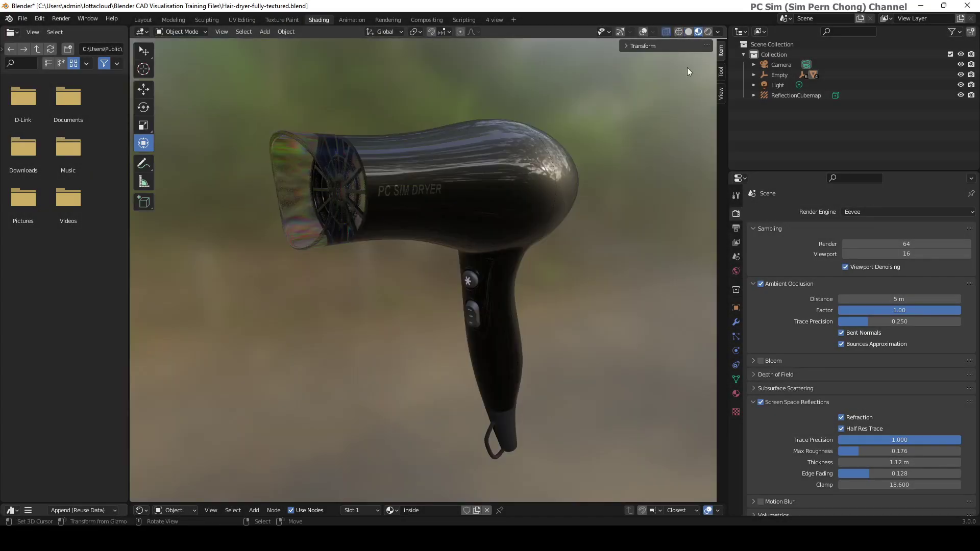
Switch the viewport shading to Rendered and orbit around the hair dryer.
{"action": "left_click", "coordinate": [705, 36]}
{"action": "mouse_move", "coordinate": [645, 308]}
{"action": "middle_mouse_down"}
{"action": "mouse_move", "coordinate": [571, 314]}
{"action": "mouse_move", "coordinate": [644, 310]}
{"action": "middle_mouse_up"}
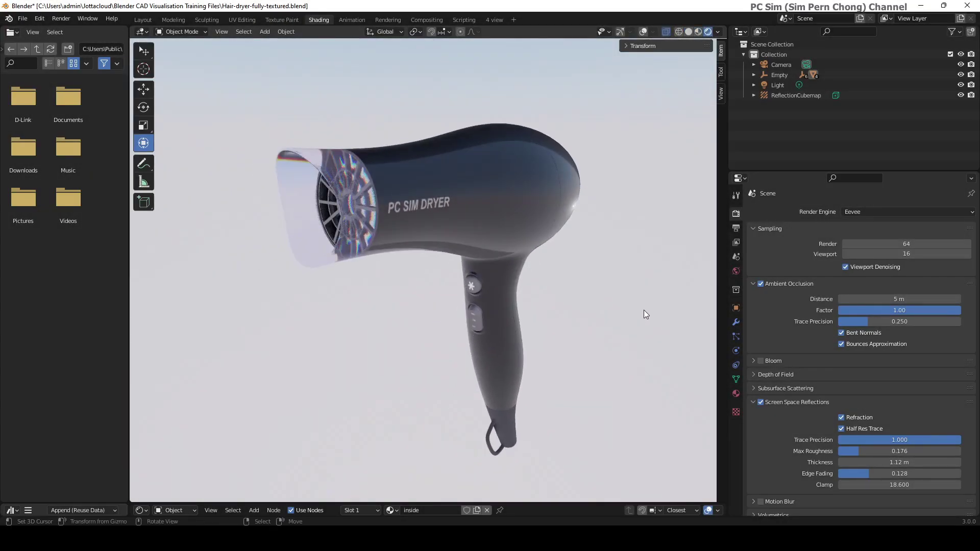
{"action": "scroll", "coordinate": [638, 308], "scroll_direction": "up", "scroll_amount": 2}
Change the render engine from Eevee to Cycles and orbit the view around the dryer.
{"action": "left_click", "coordinate": [852, 212]}
{"action": "left_click", "coordinate": [862, 245]}
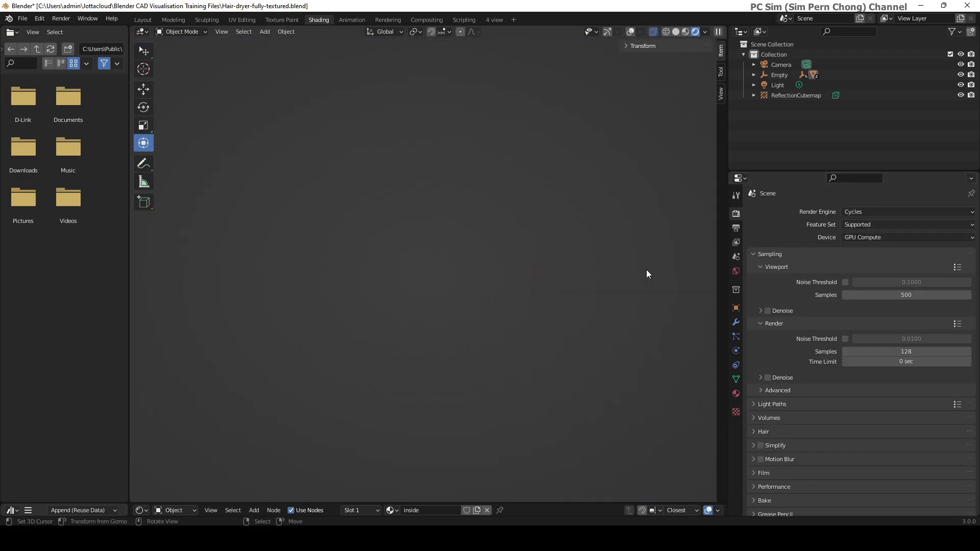
{"action": "scroll", "coordinate": [640, 281], "scroll_direction": "down", "scroll_amount": 2}
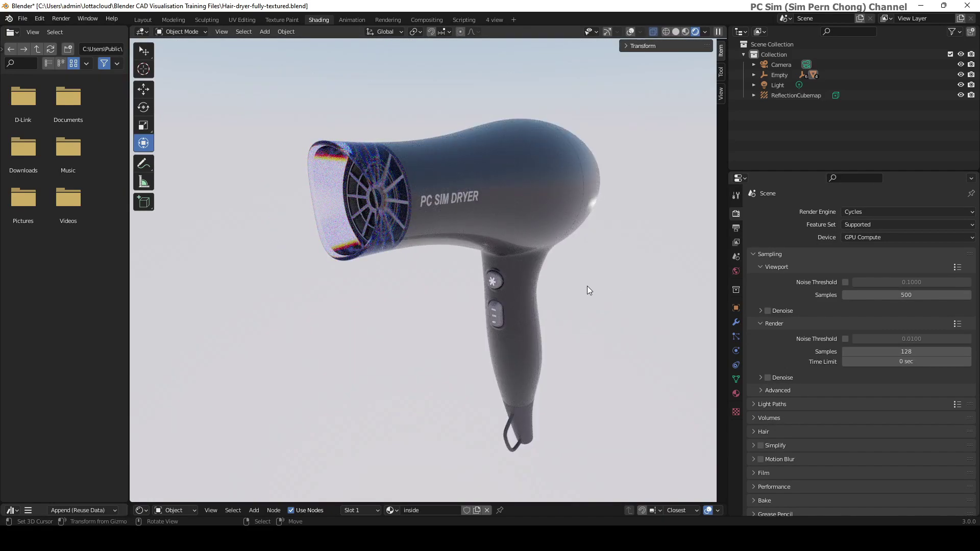
{"action": "mouse_move", "coordinate": [587, 287]}
{"action": "middle_mouse_down"}
{"action": "mouse_move", "coordinate": [553, 290]}
{"action": "mouse_move", "coordinate": [584, 285]}
{"action": "middle_mouse_up"}
{"action": "scroll", "coordinate": [547, 281], "scroll_direction": "up", "scroll_amount": 3}
{"action": "scroll", "coordinate": [564, 298], "scroll_direction": "down", "scroll_amount": 1}
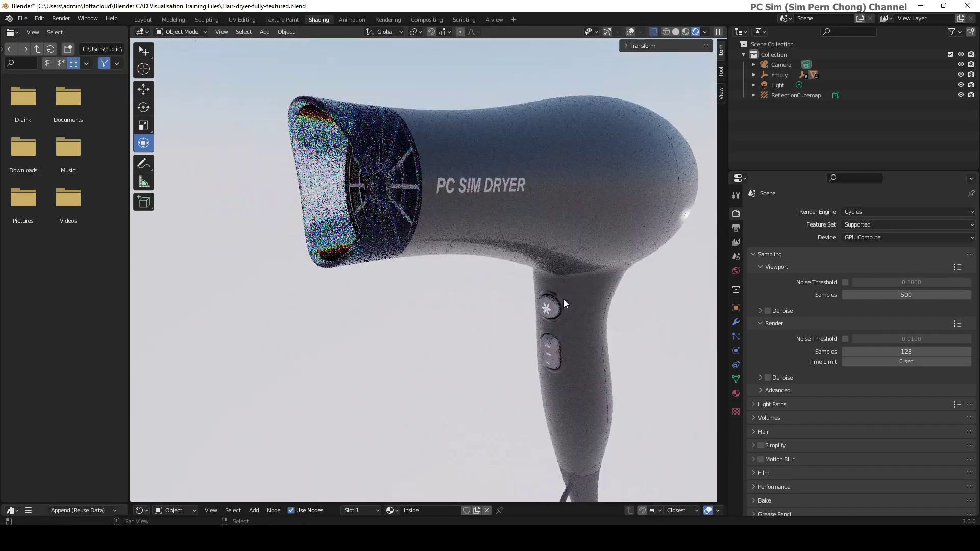
{"action": "middle_click_drag", "start_coordinate": [503, 290], "coordinate": [480, 308]}
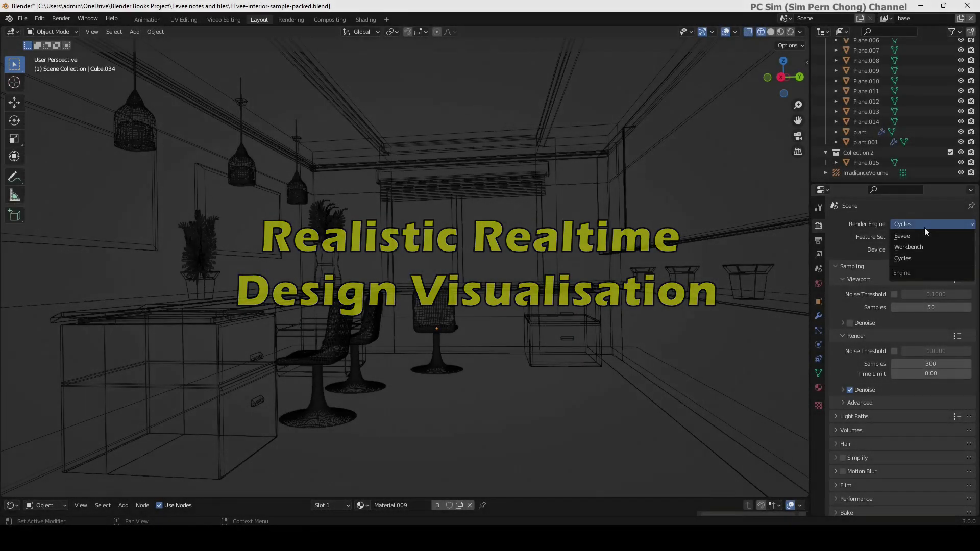
Keep Eevee and step the room's shading through Solid, Material Preview and Rendered.
{"action": "left_click", "coordinate": [920, 237]}
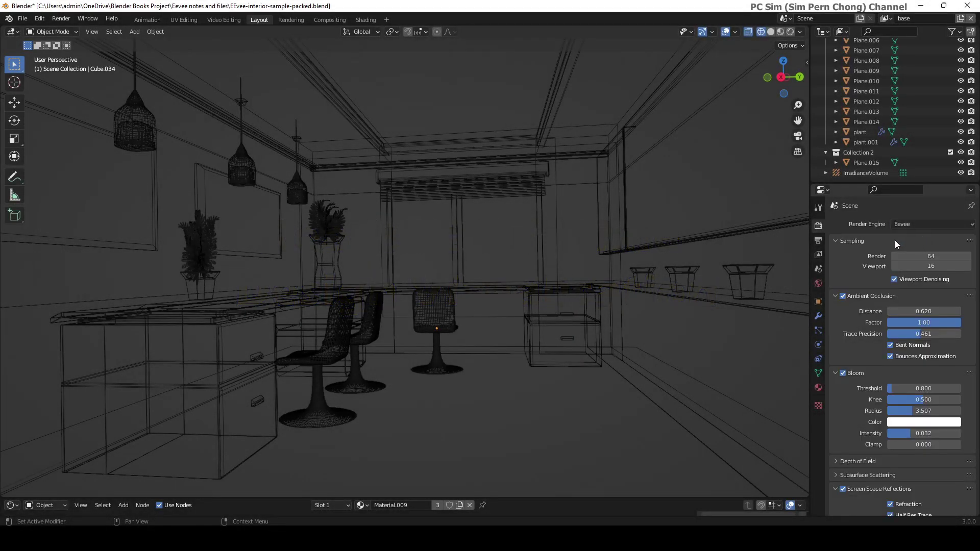
{"action": "left_click", "coordinate": [770, 32]}
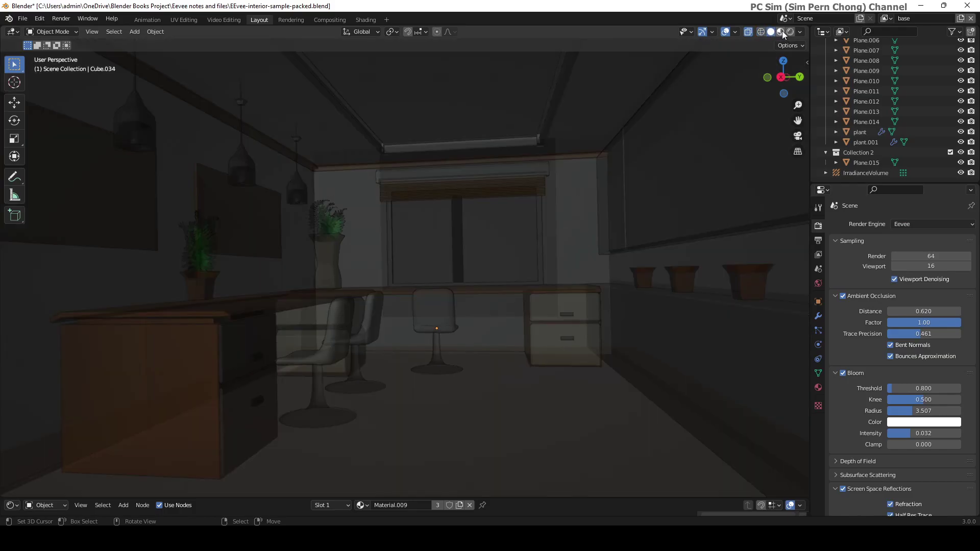
{"action": "left_click", "coordinate": [781, 32]}
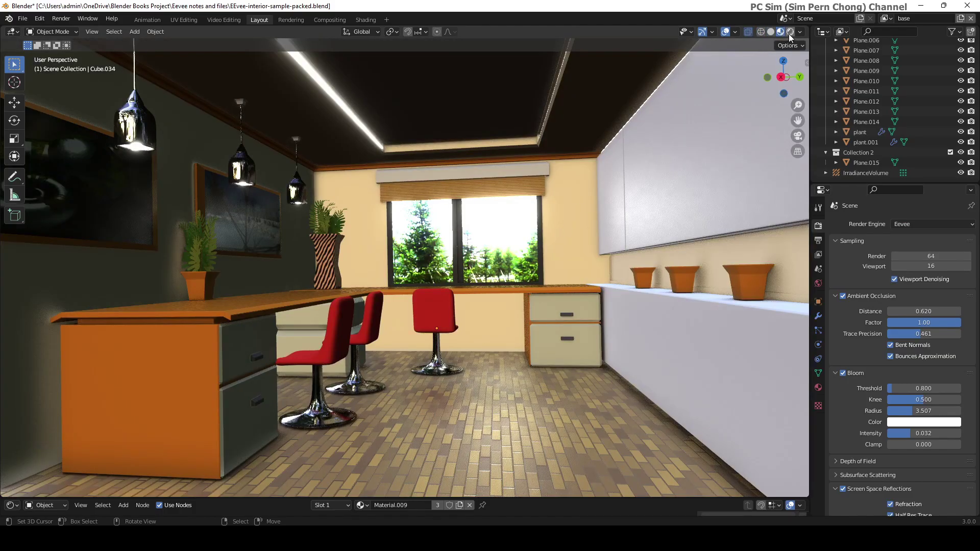
{"action": "left_click", "coordinate": [789, 32]}
{"action": "middle_click_drag", "start_coordinate": [543, 229], "coordinate": [478, 260]}
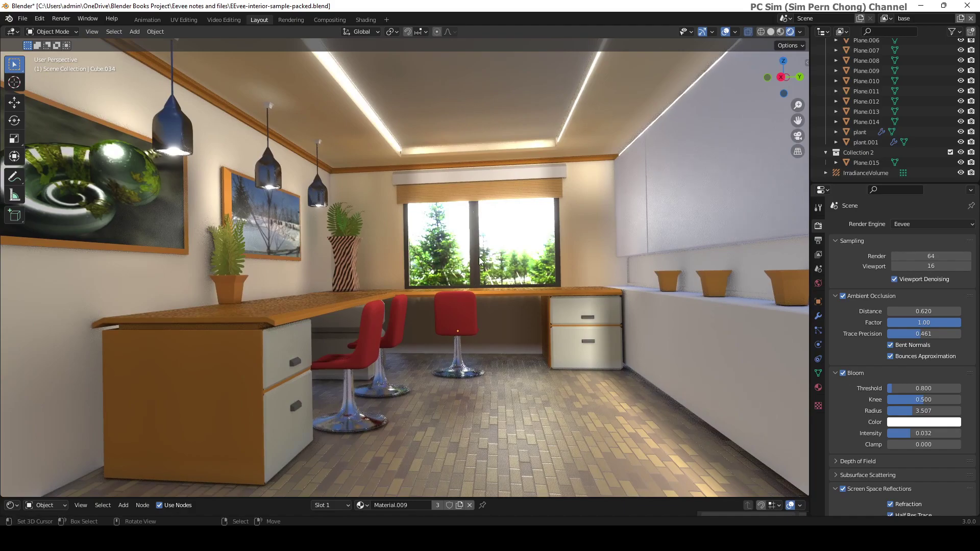
{"action": "scroll", "coordinate": [477, 257], "scroll_direction": "up", "scroll_amount": 6}
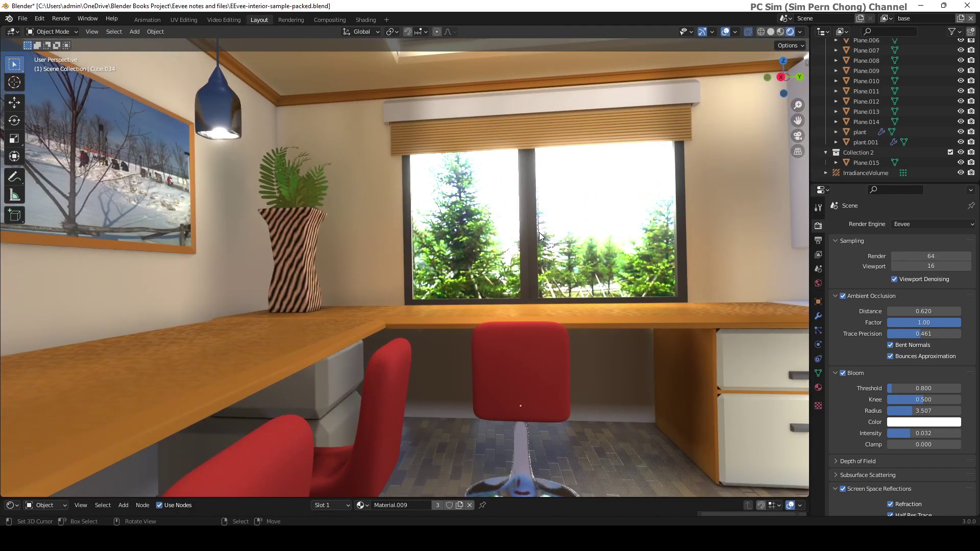
{"action": "scroll", "coordinate": [530, 242], "scroll_direction": "down", "scroll_amount": 4}
{"action": "middle_click_drag", "start_coordinate": [519, 249], "coordinate": [458, 255]}
{"action": "scroll", "coordinate": [466, 256], "scroll_direction": "up", "scroll_amount": 5}
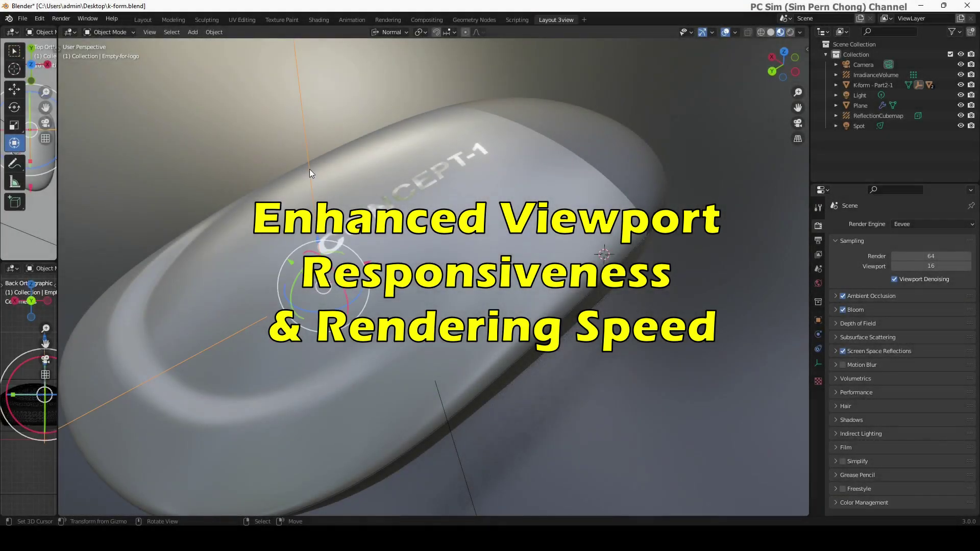
Slide the CONCEPT-1 logo along the mouse surface and scale it down.
{"action": "left_click_drag", "start_coordinate": [303, 272], "coordinate": [388, 363]}
{"action": "key", "text": "s"}
{"action": "left_click", "coordinate": [514, 379]}
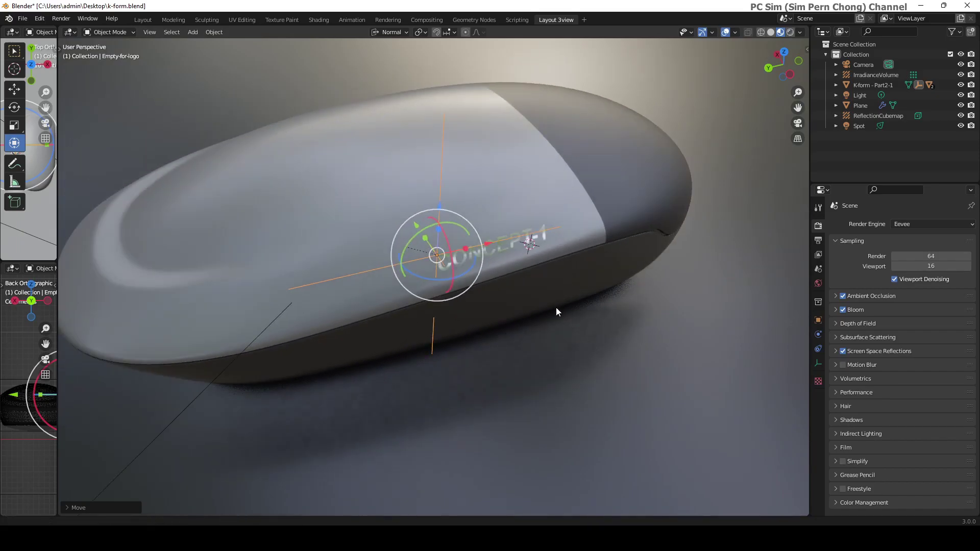
Reposition the logo again and orbit to see the whole model.
{"action": "scroll", "coordinate": [556, 291], "scroll_direction": "up", "scroll_amount": 5}
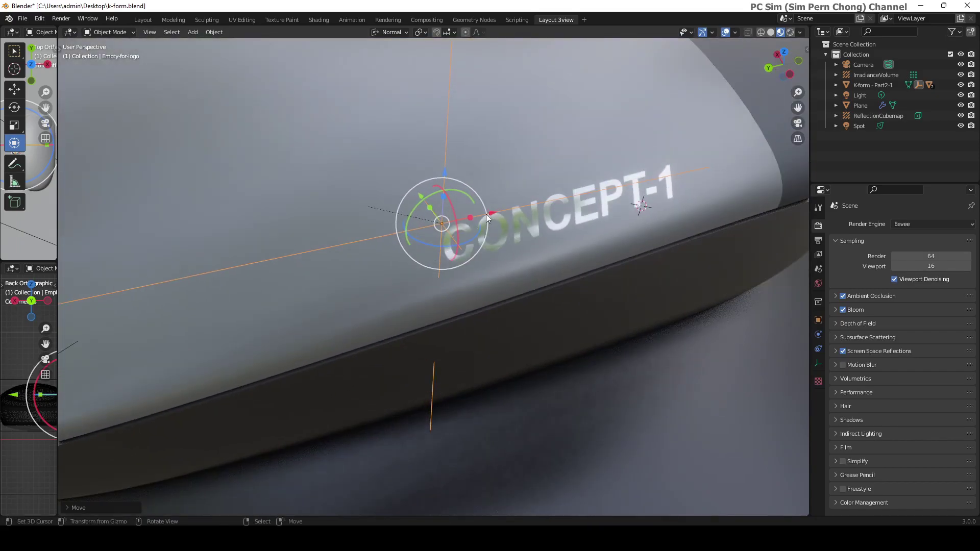
{"action": "left_click_drag", "start_coordinate": [486, 213], "coordinate": [541, 205]}
{"action": "scroll", "coordinate": [587, 235], "scroll_direction": "down", "scroll_amount": 6}
{"action": "middle_click_drag", "start_coordinate": [587, 234], "coordinate": [601, 291]}
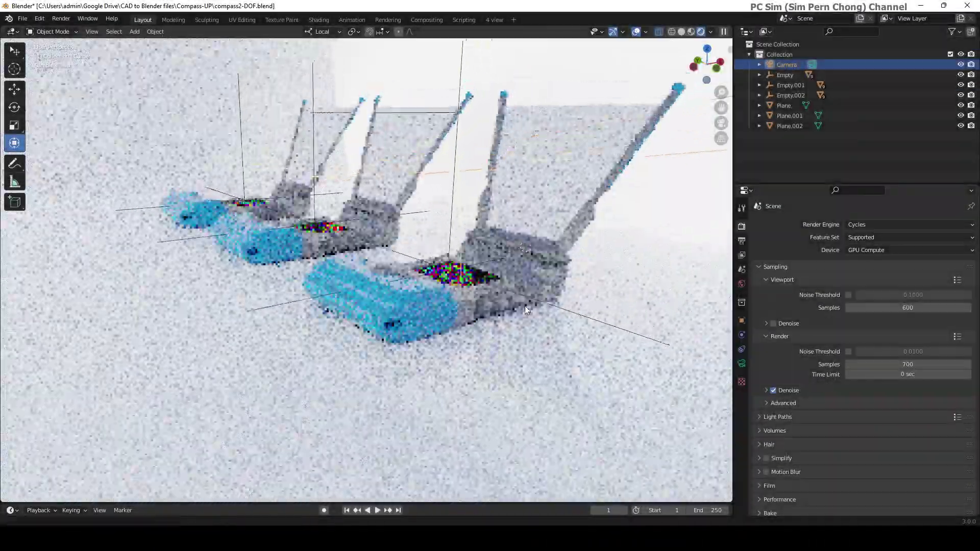
{"action": "middle_click_drag", "start_coordinate": [525, 306], "coordinate": [582, 256]}
View through the scene camera and enable Depth of Field with F-Stop 0.5.
{"action": "left_click", "coordinate": [721, 124]}
{"action": "scroll", "coordinate": [519, 378], "scroll_direction": "up", "scroll_amount": 2}
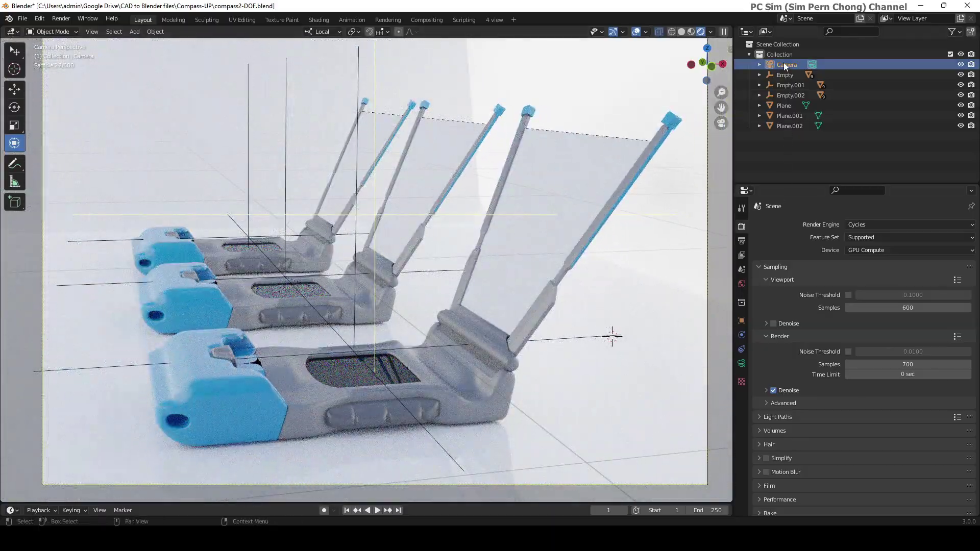
{"action": "left_click", "coordinate": [741, 364]}
{"action": "scroll", "coordinate": [846, 336], "scroll_direction": "down", "scroll_amount": 10}
{"action": "left_click", "coordinate": [765, 443]}
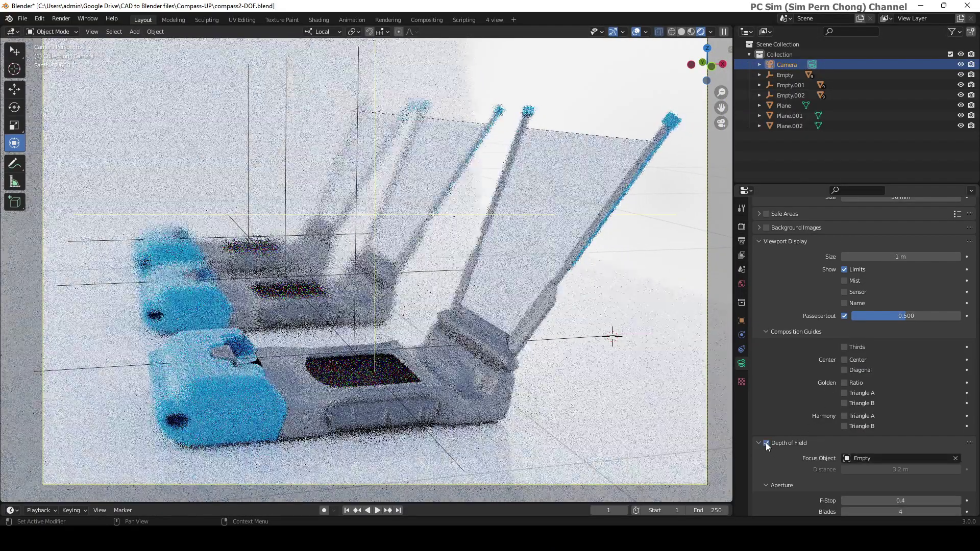
{"action": "scroll", "coordinate": [827, 440], "scroll_direction": "down", "scroll_amount": 2}
{"action": "left_click_drag", "start_coordinate": [901, 458], "coordinate": [870, 458]}
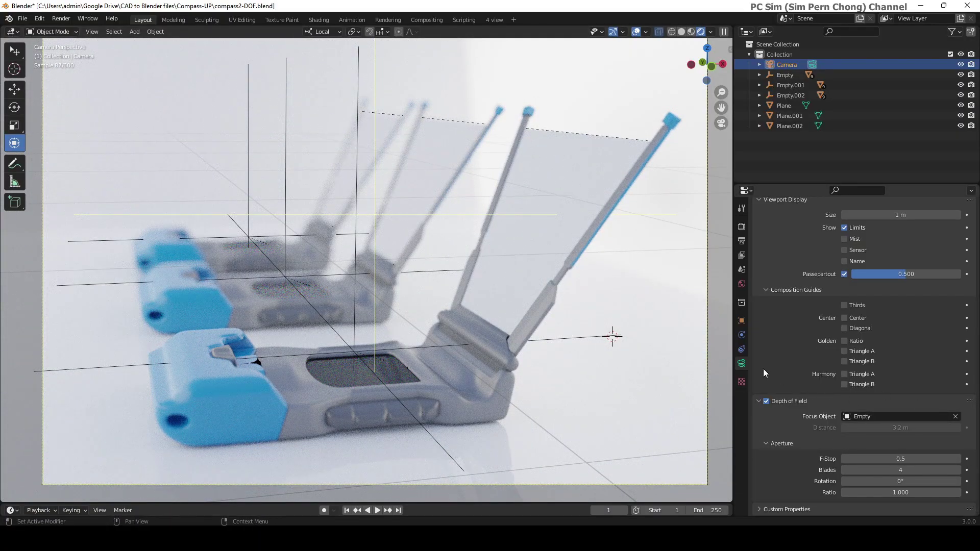
{"action": "left_click", "coordinate": [741, 227]}
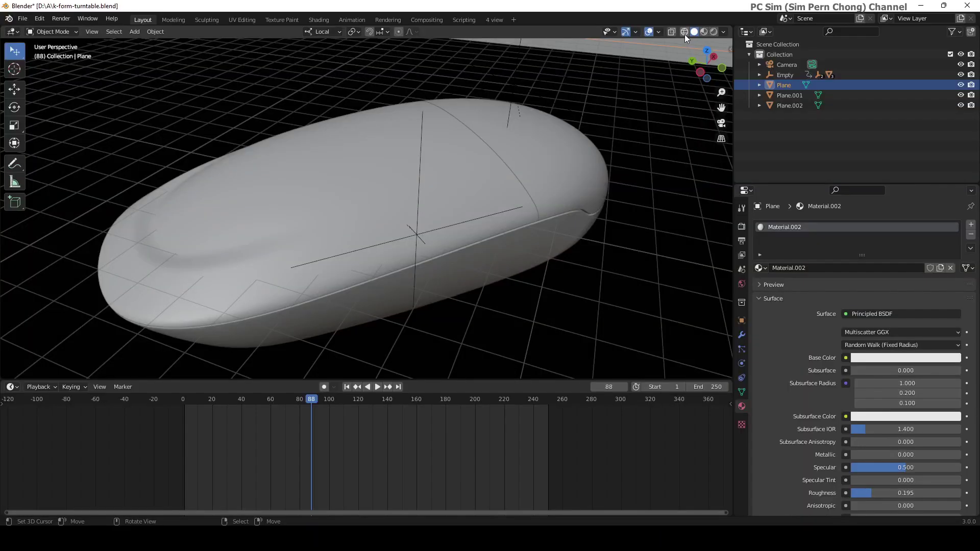
Set Rendered shading and show the Material Library in an Asset Browser.
{"action": "left_click", "coordinate": [672, 31]}
{"action": "left_click", "coordinate": [672, 30]}
{"action": "left_click", "coordinate": [704, 32]}
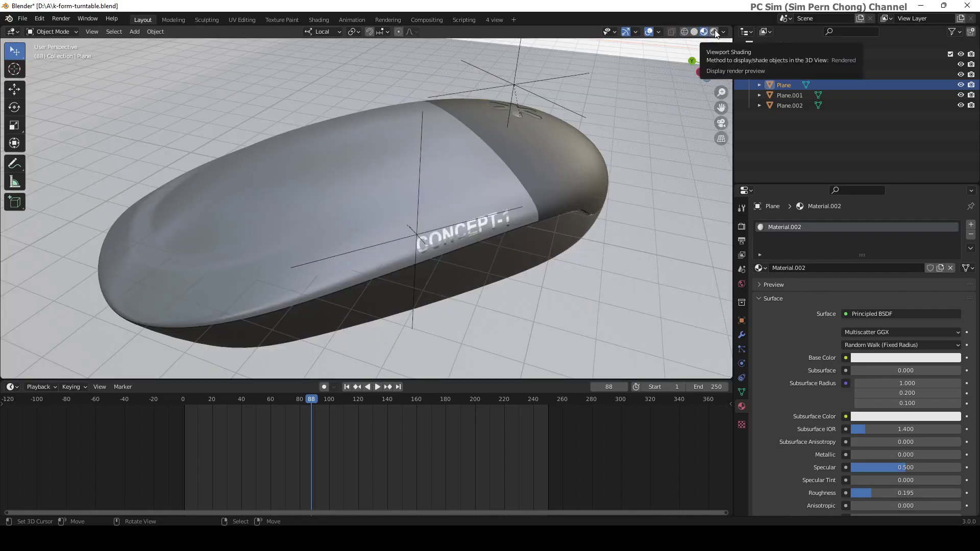
{"action": "left_click", "coordinate": [714, 32]}
{"action": "left_click", "coordinate": [12, 386]}
{"action": "left_click", "coordinate": [365, 449]}
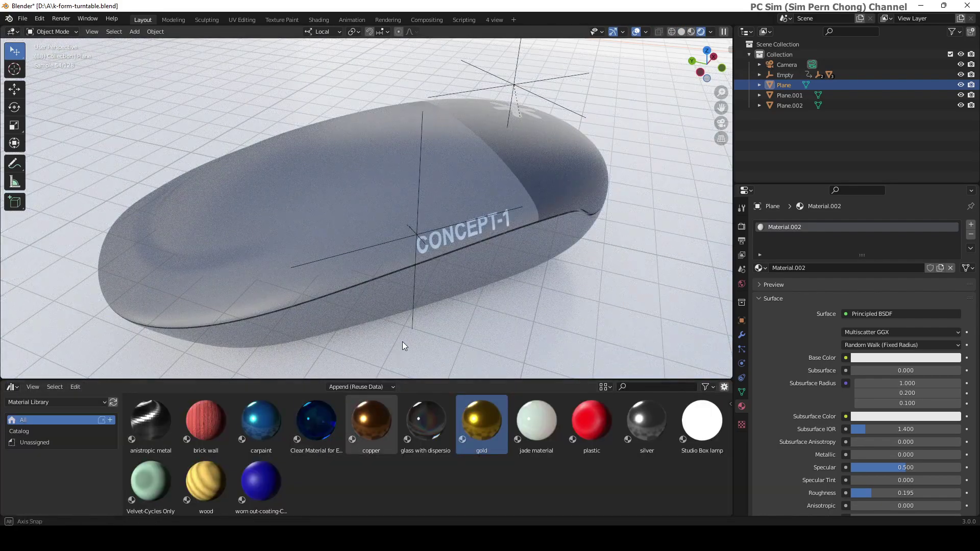
Try carpaint, silver, worn coating and anisotropic metal materials, settling on silver for the lower body.
{"action": "left_click_drag", "start_coordinate": [262, 428], "coordinate": [478, 302]}
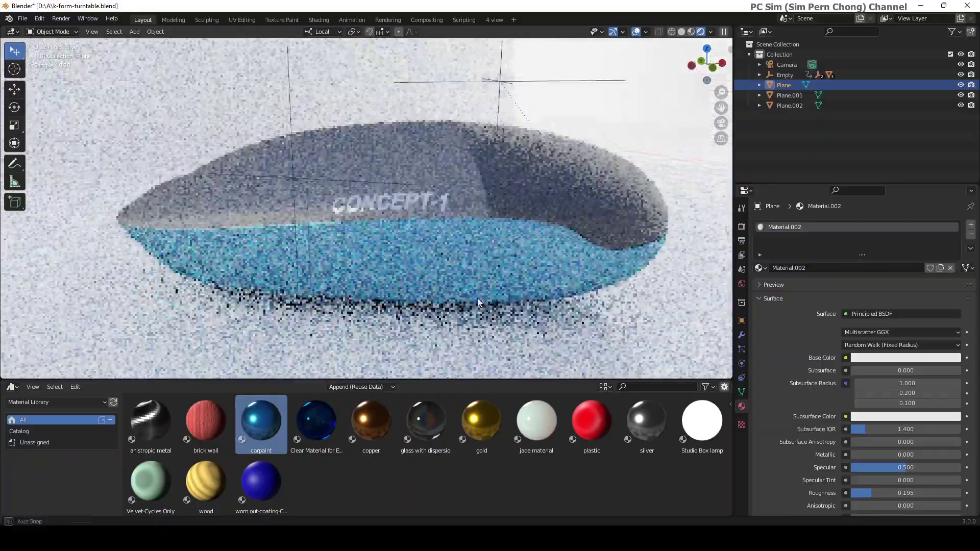
{"action": "left_click_drag", "start_coordinate": [647, 421], "coordinate": [495, 308]}
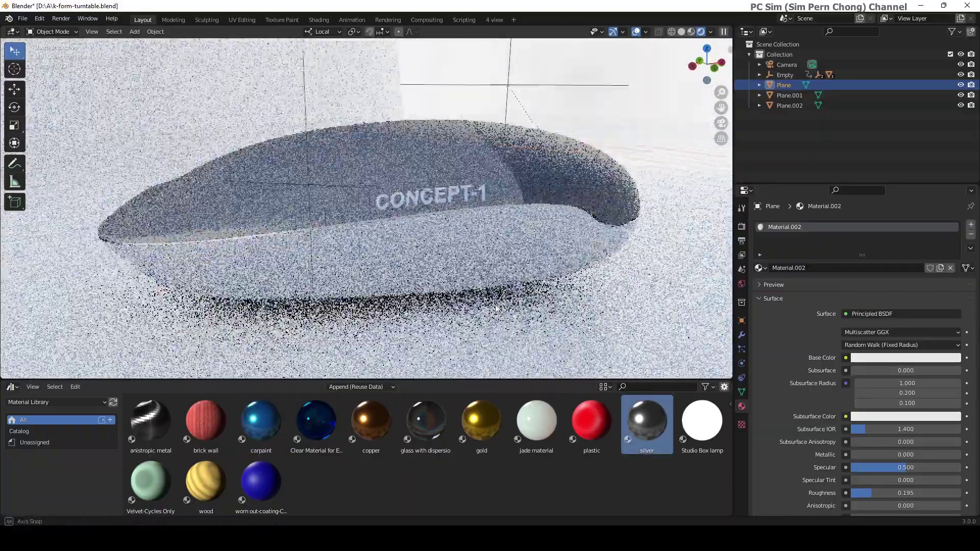
{"action": "left_click_drag", "start_coordinate": [275, 482], "coordinate": [453, 280]}
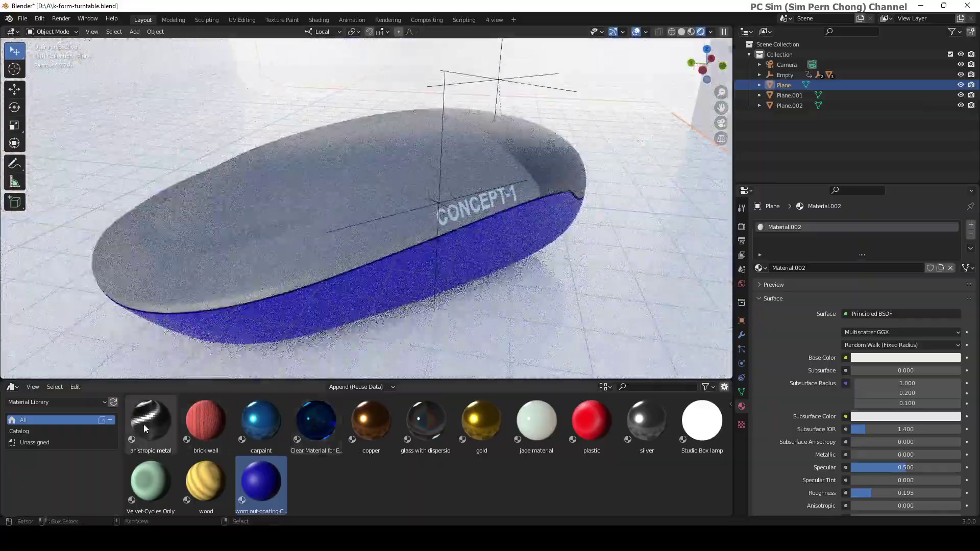
{"action": "left_click_drag", "start_coordinate": [151, 420], "coordinate": [426, 298]}
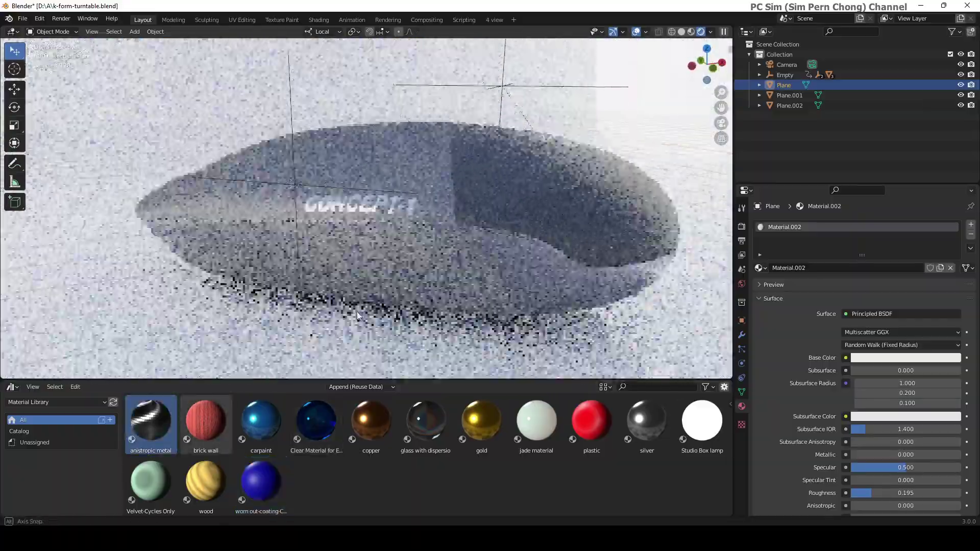
{"action": "left_click_drag", "start_coordinate": [627, 398], "coordinate": [497, 276]}
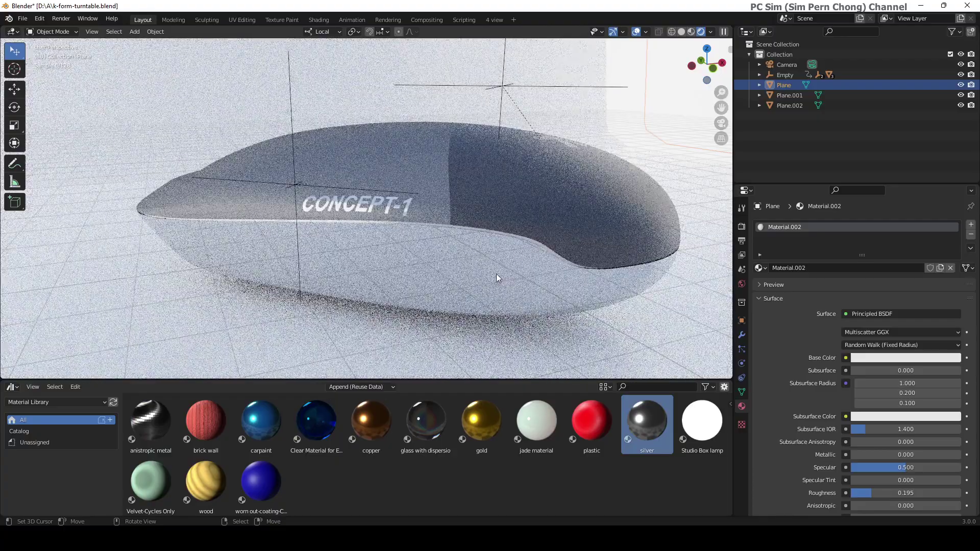
Select the lower body and darken the silver material's Base Color value.
{"action": "left_click", "coordinate": [497, 276]}
{"action": "left_click", "coordinate": [871, 359]}
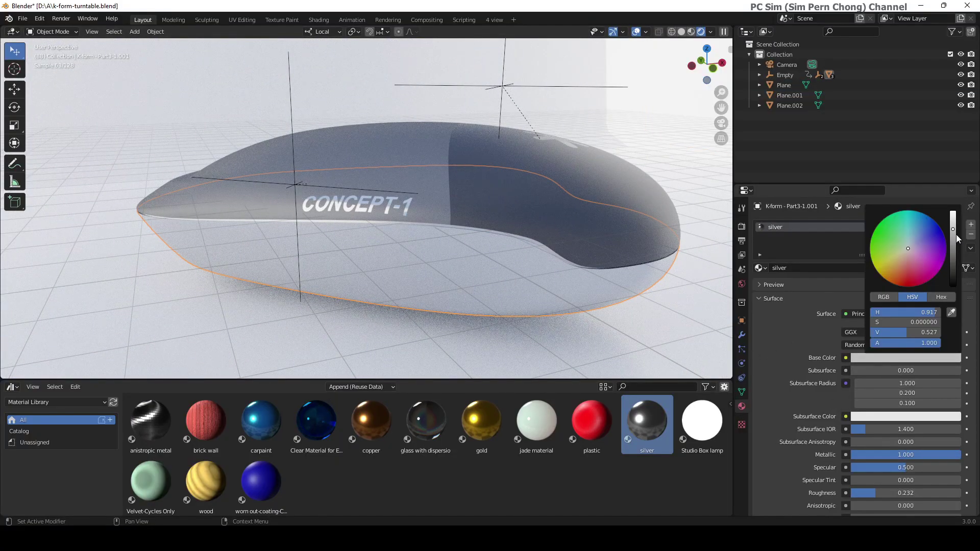
{"action": "left_click_drag", "start_coordinate": [952, 217], "coordinate": [952, 273]}
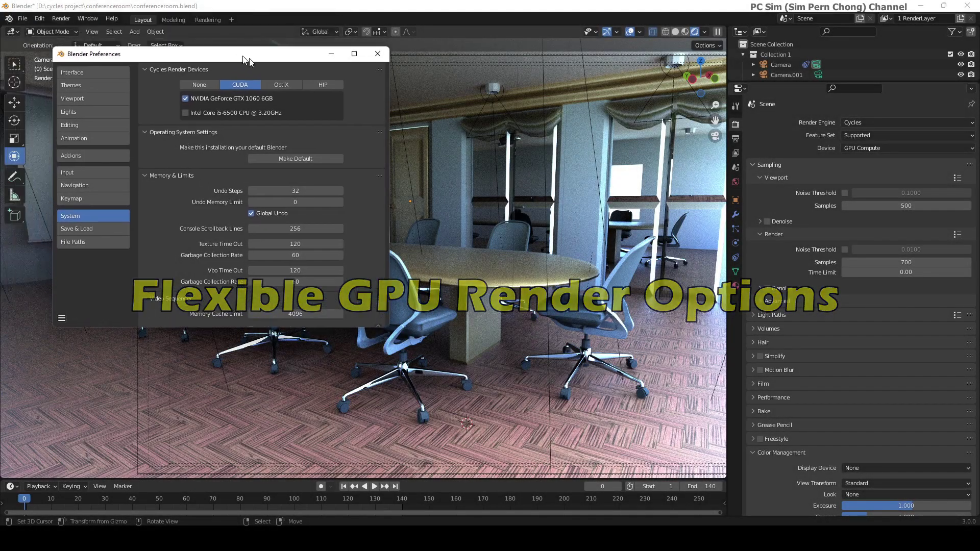
Center the Preferences window and choose HIP under Cycles Render Devices.
{"action": "left_click_drag", "start_coordinate": [315, 57], "coordinate": [444, 167]}
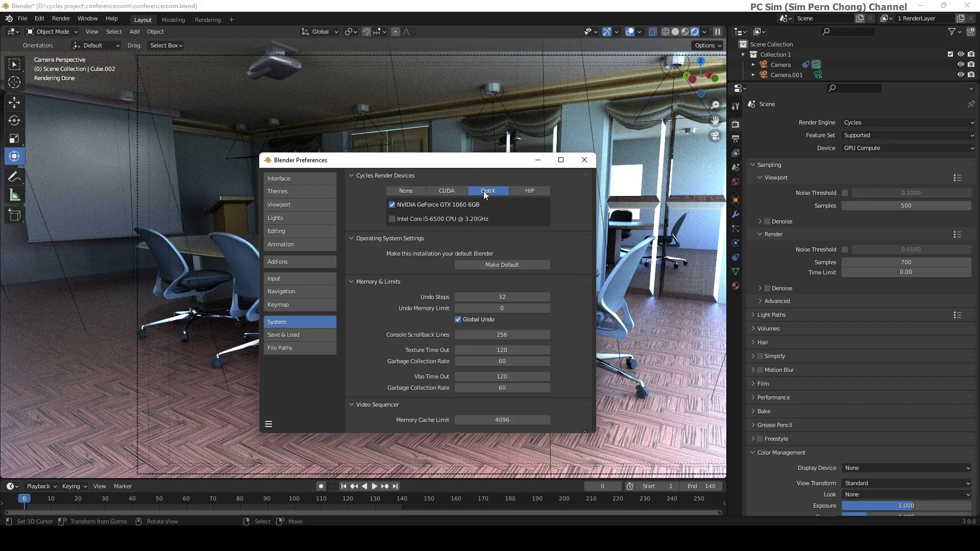
{"action": "left_click", "coordinate": [529, 192]}
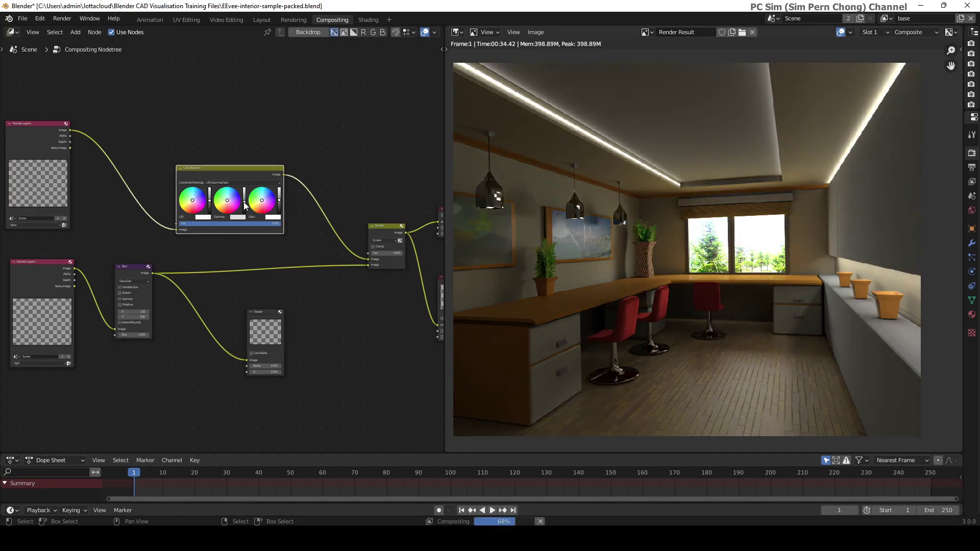
Pan to the Composite and Viewer nodes and nudge the Screen node's Fac up.
{"action": "middle_click_drag", "start_coordinate": [247, 200], "coordinate": [133, 192]}
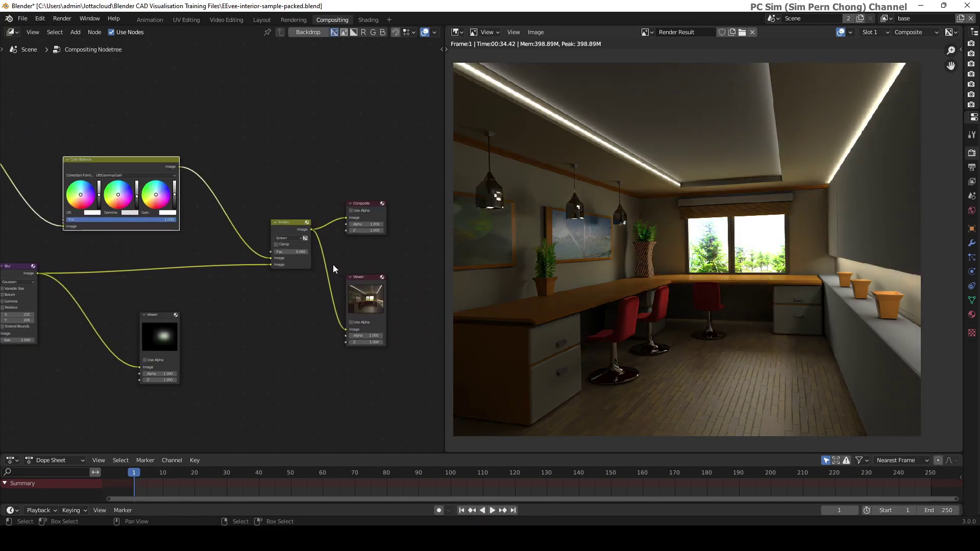
{"action": "scroll", "coordinate": [285, 245], "scroll_direction": "up", "scroll_amount": 2}
{"action": "left_click_drag", "start_coordinate": [286, 253], "coordinate": [292, 253]}
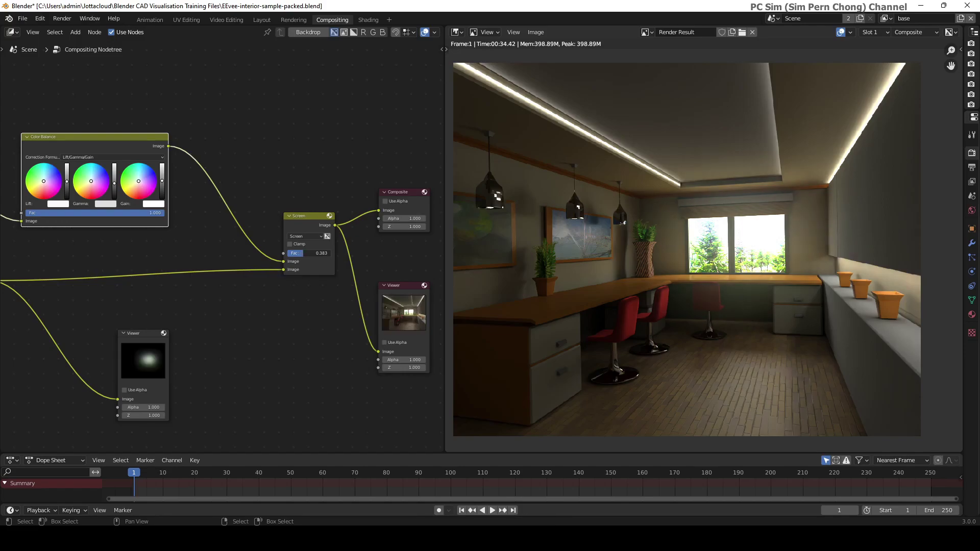
Lower the Blur node's Size to 0.700.
{"action": "mouse_move", "coordinate": [251, 296]}
{"action": "middle_mouse_down"}
{"action": "mouse_move", "coordinate": [278, 328]}
{"action": "mouse_move", "coordinate": [142, 337]}
{"action": "mouse_move", "coordinate": [253, 299]}
{"action": "middle_mouse_up"}
{"action": "scroll", "coordinate": [239, 320], "scroll_direction": "up", "scroll_amount": 2}
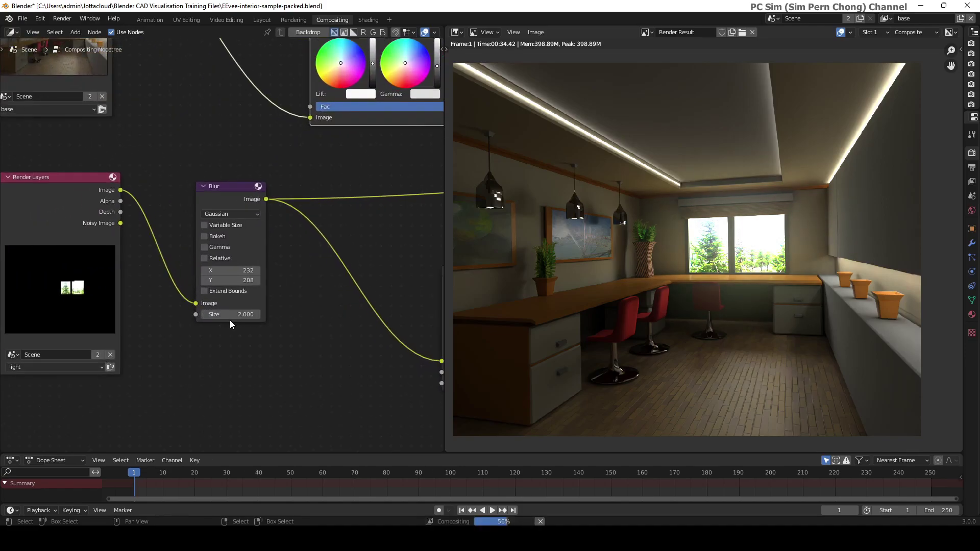
{"action": "left_click_drag", "start_coordinate": [230, 314], "coordinate": [211, 314]}
{"action": "scroll", "coordinate": [232, 314], "scroll_direction": "down", "scroll_amount": 1}
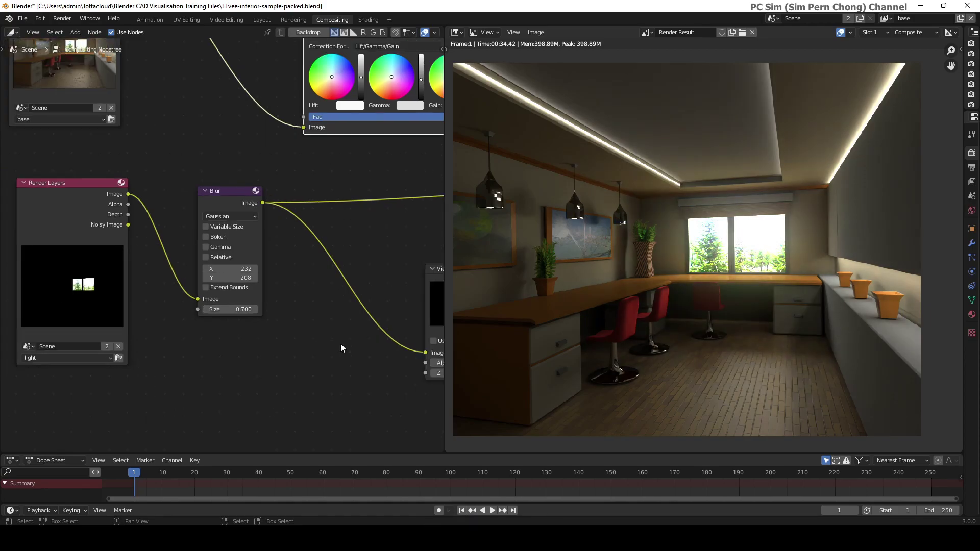
Recentre the node tree and raise the Screen node's Fac to 0.500.
{"action": "scroll", "coordinate": [373, 253], "scroll_direction": "right", "scroll_amount": 6, "text": "ctrl"}
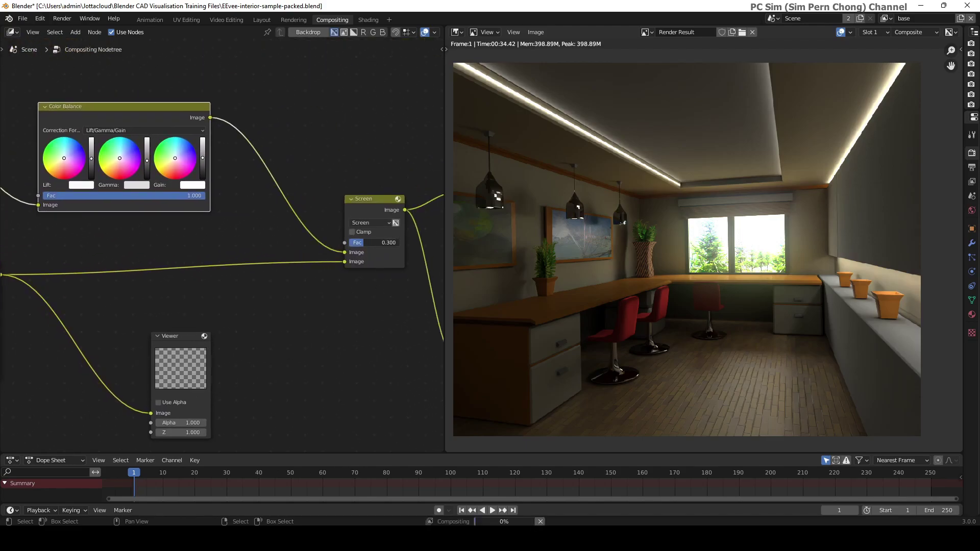
{"action": "scroll", "coordinate": [354, 306], "scroll_direction": "up", "scroll_amount": 2}
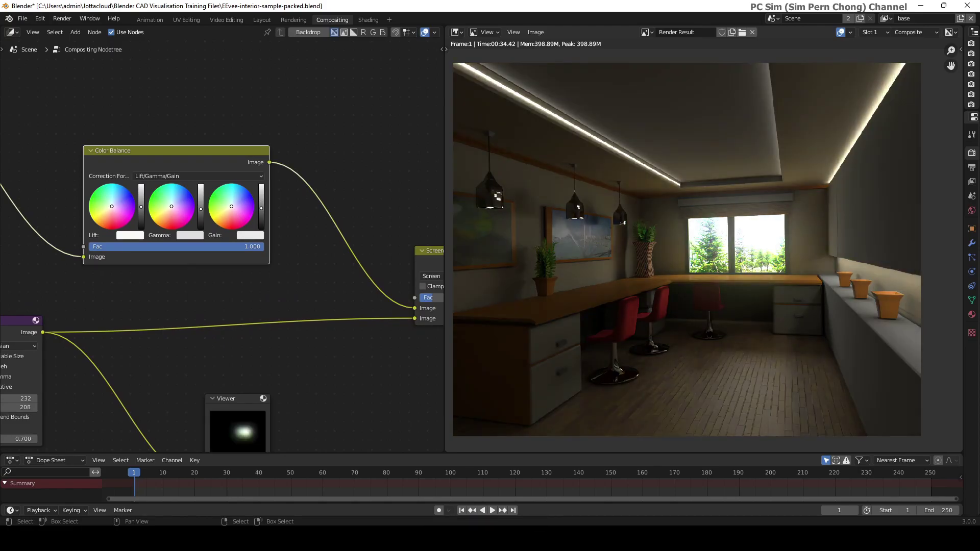
{"action": "scroll", "coordinate": [321, 250], "scroll_direction": "down", "scroll_amount": 2}
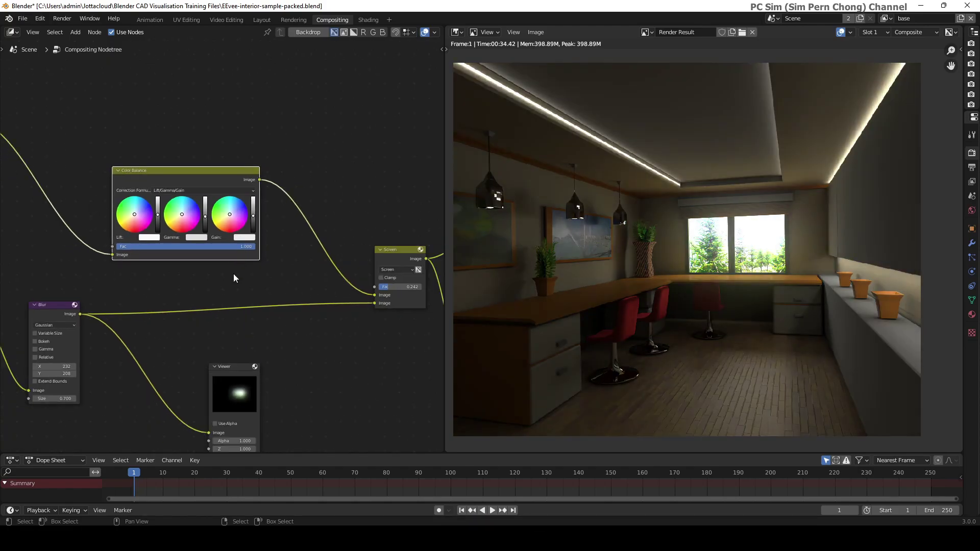
{"action": "middle_click_drag", "start_coordinate": [374, 306], "coordinate": [281, 351]}
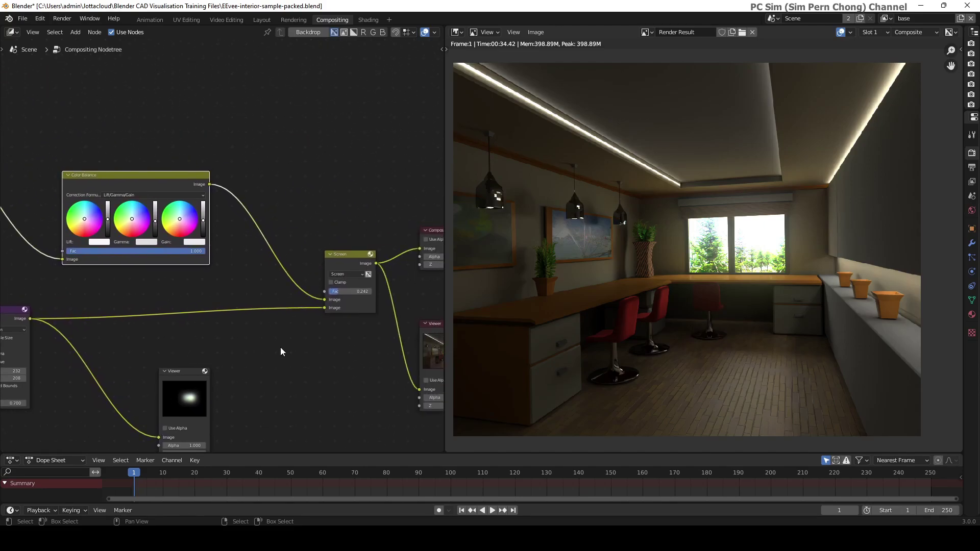
{"action": "left_click_drag", "start_coordinate": [337, 292], "coordinate": [355, 291]}
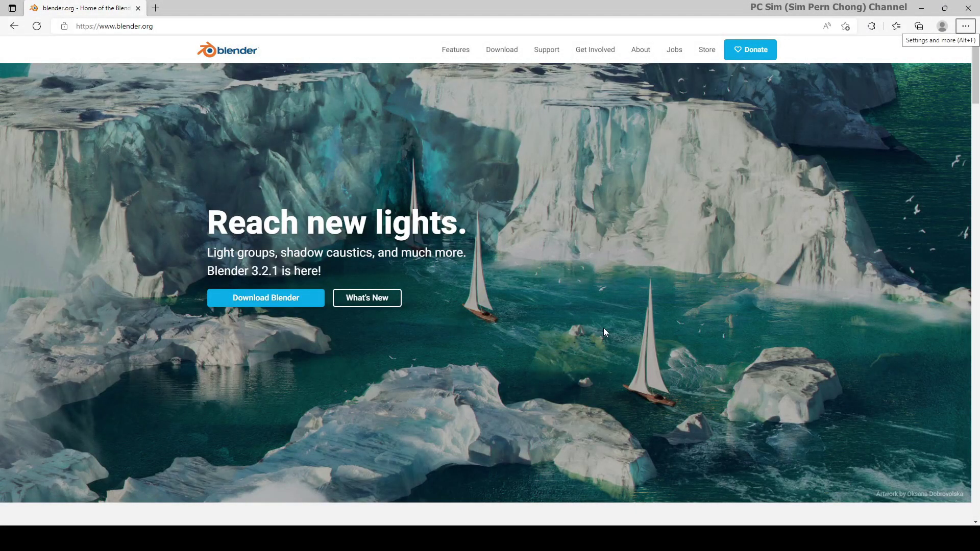
Scroll blender.org down to the Free and Open Source section.
{"action": "scroll", "coordinate": [603, 329], "scroll_direction": "down", "scroll_amount": 10}
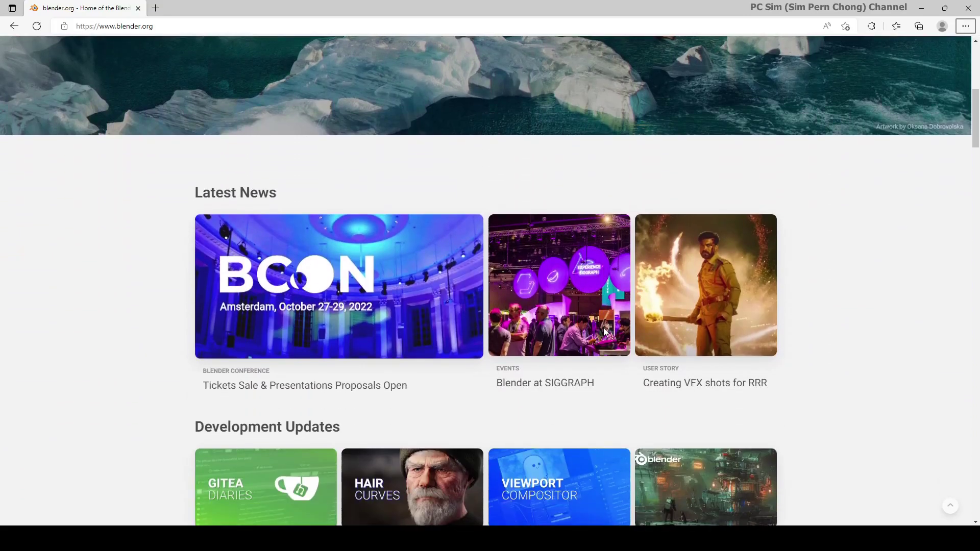
{"action": "scroll", "coordinate": [603, 328], "scroll_direction": "down", "scroll_amount": 4}
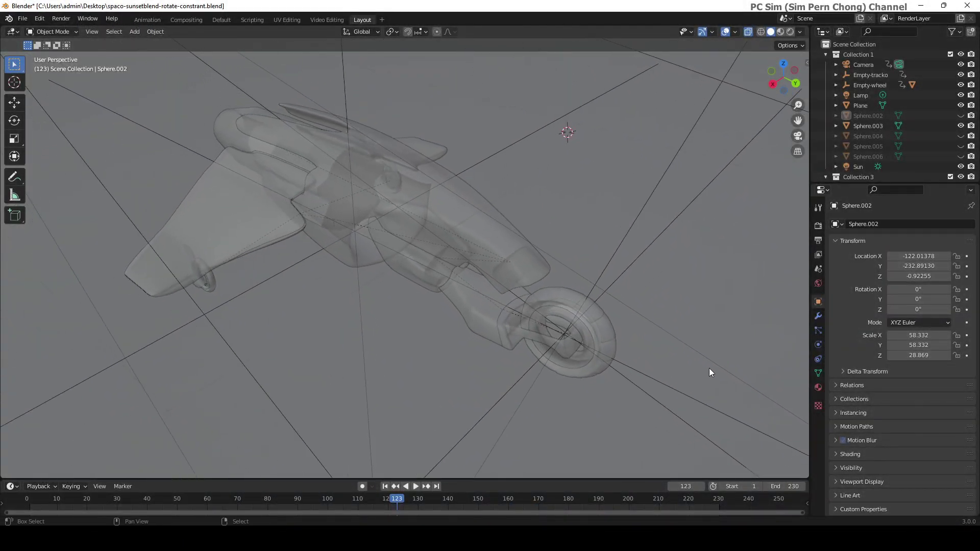
Zoom in and orbit around the bike, then switch X-ray off to show it solid shaded.
{"action": "scroll", "coordinate": [650, 346], "scroll_direction": "up", "scroll_amount": 3}
{"action": "mouse_move", "coordinate": [600, 345]}
{"action": "middle_mouse_down"}
{"action": "mouse_move", "coordinate": [551, 219]}
{"action": "mouse_move", "coordinate": [628, 363]}
{"action": "mouse_move", "coordinate": [682, 346]}
{"action": "mouse_move", "coordinate": [681, 356]}
{"action": "mouse_move", "coordinate": [726, 363]}
{"action": "mouse_move", "coordinate": [749, 383]}
{"action": "middle_mouse_up"}
{"action": "key", "text": "alt+z"}
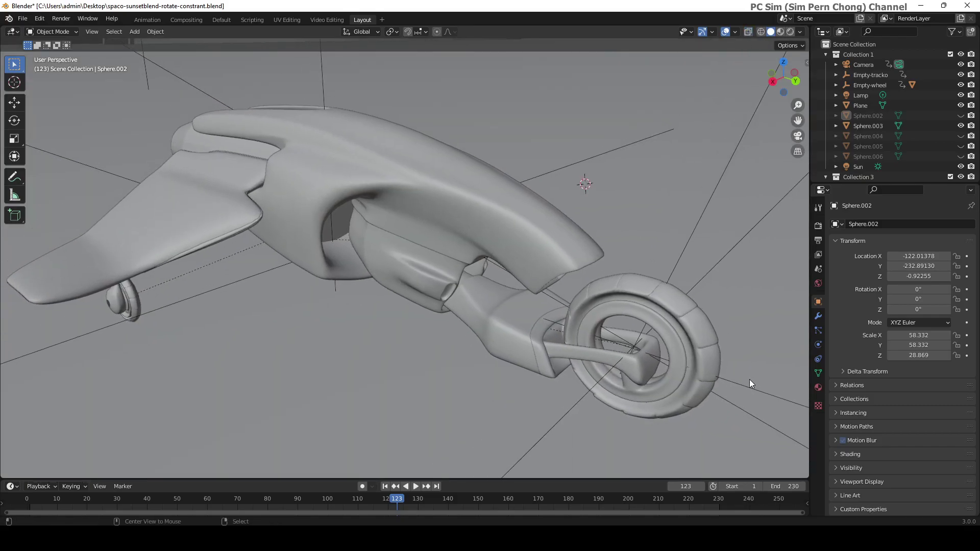